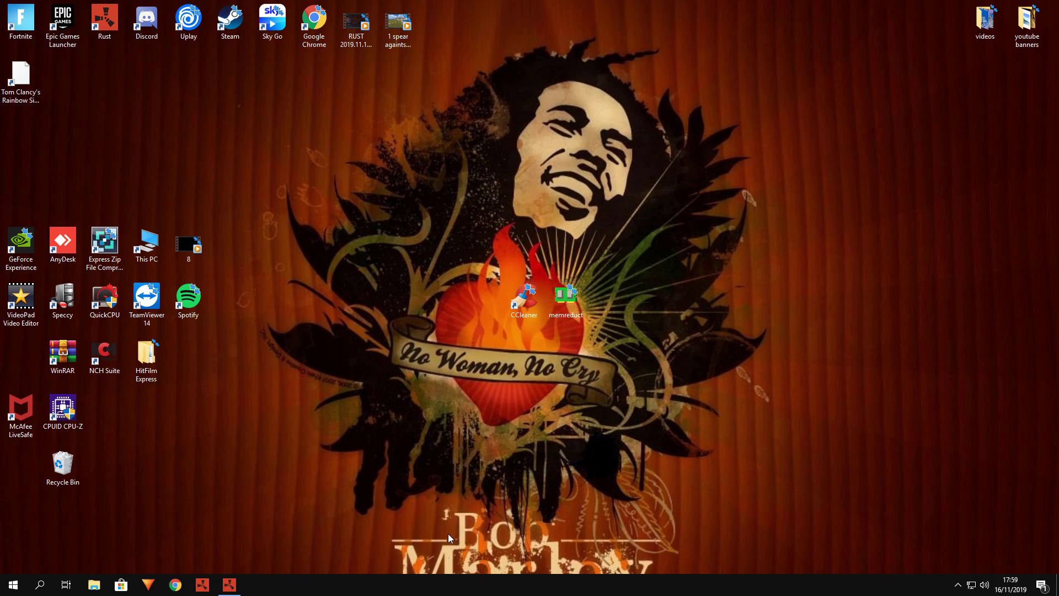
Launch the NVIDIA Control Panel from the desktop's right-click menu
right_click(308, 498)
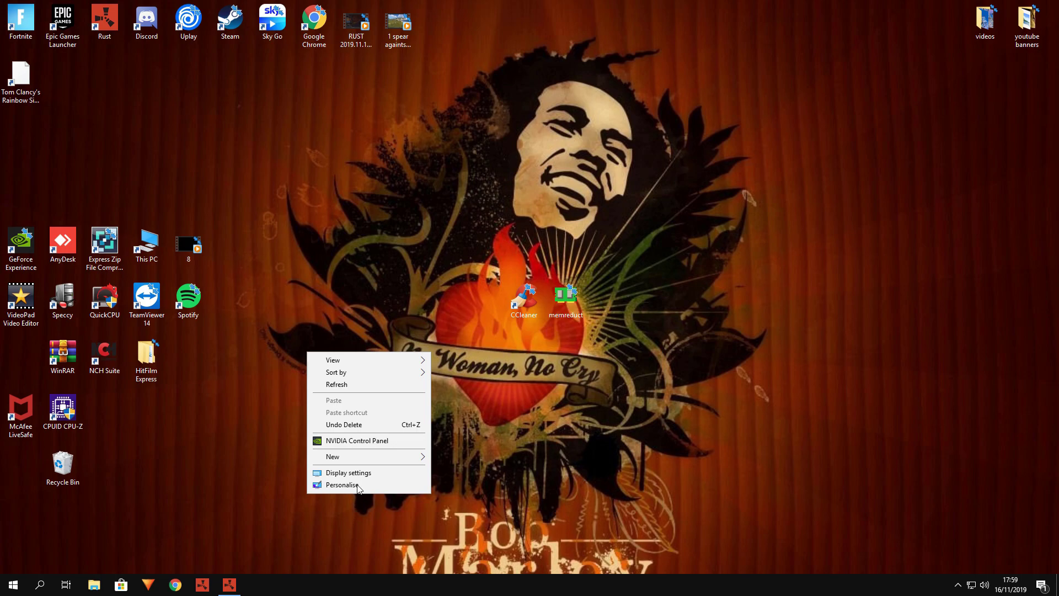
click(357, 441)
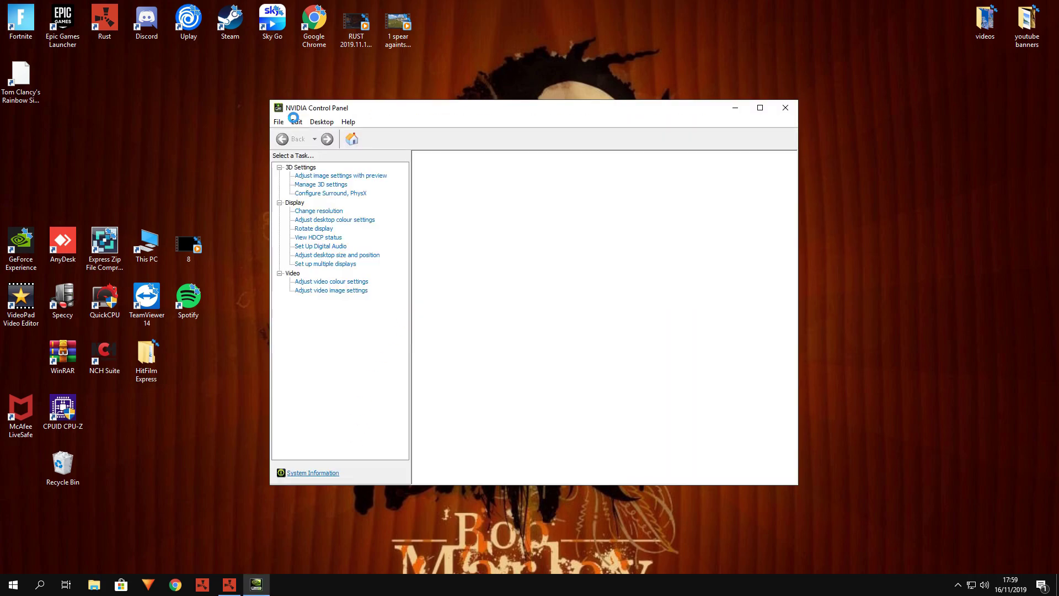
Go from Adjust image settings with preview to Manage 3D settings, and maximize the window
click(338, 176)
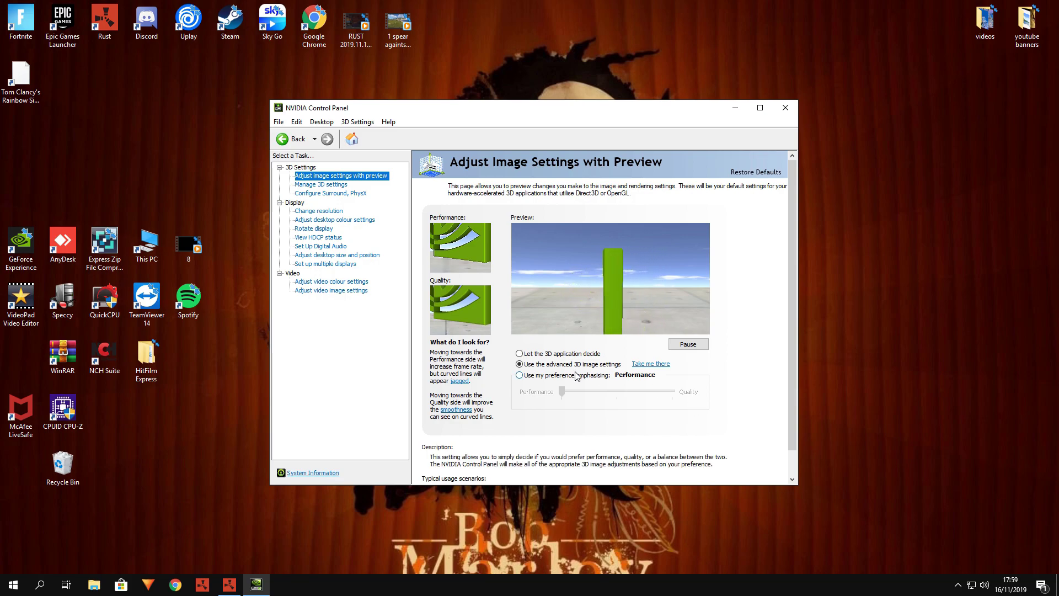
click(333, 186)
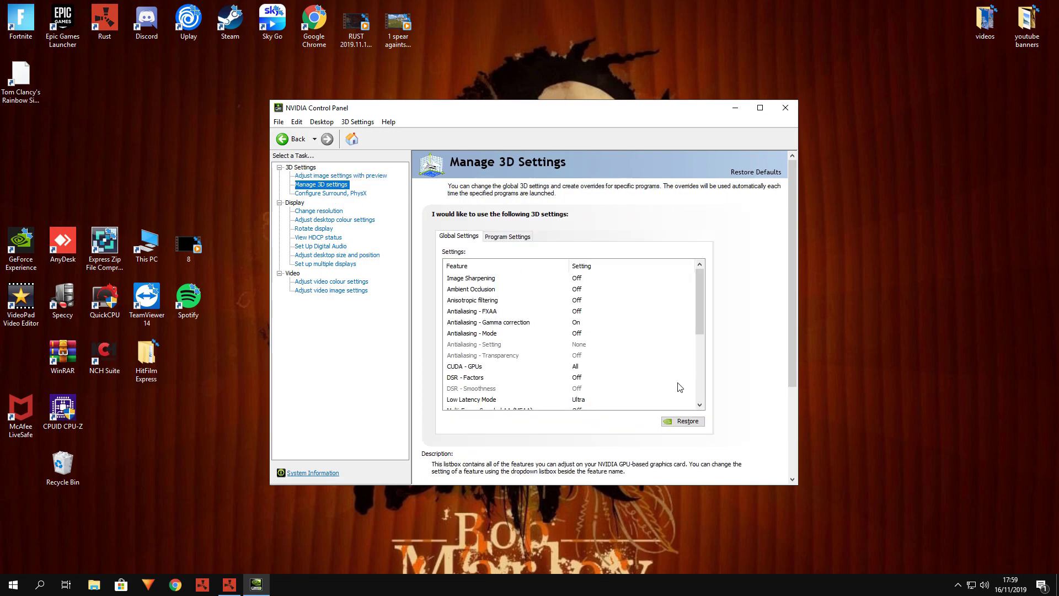
click(759, 108)
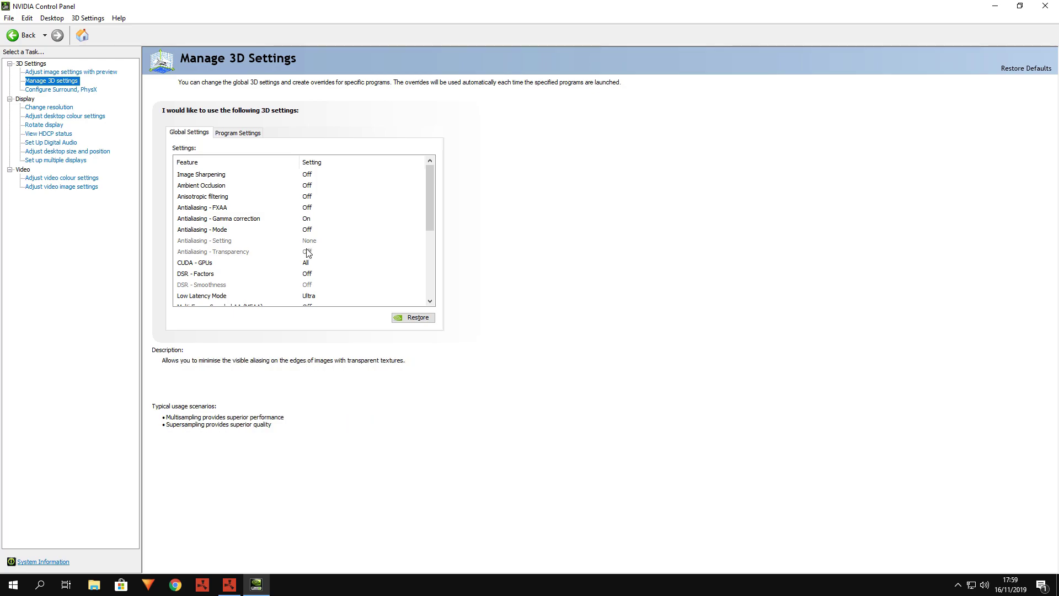
drag(432, 194, 432, 215)
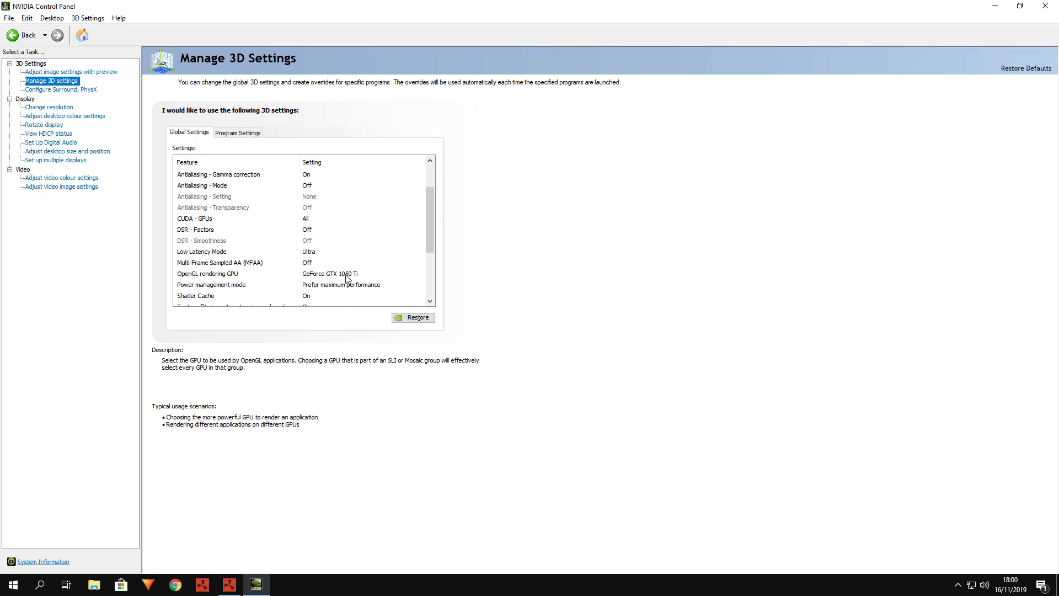
drag(430, 227, 429, 243)
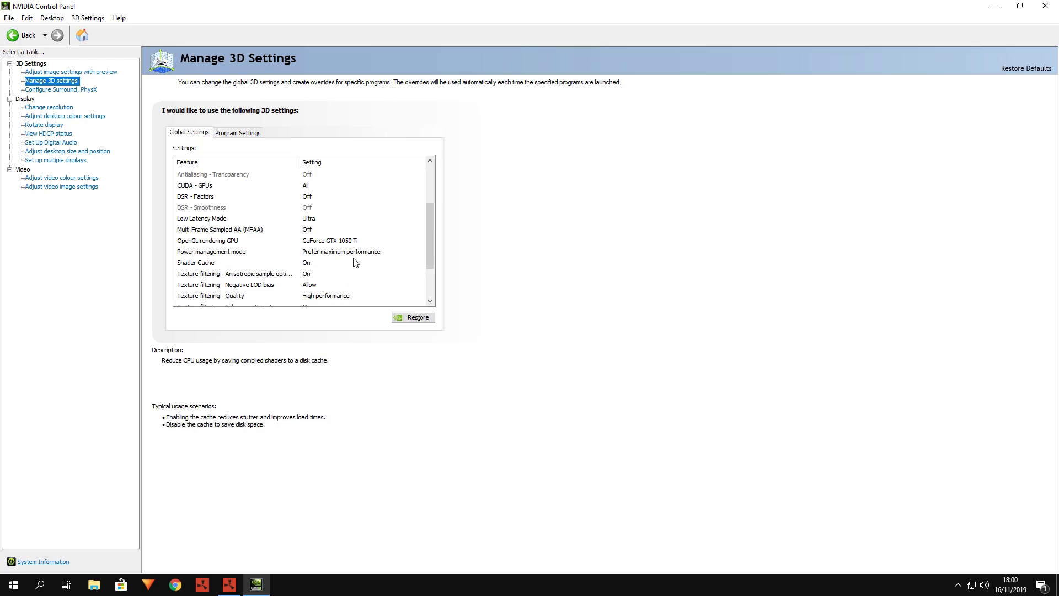
drag(431, 205, 430, 227)
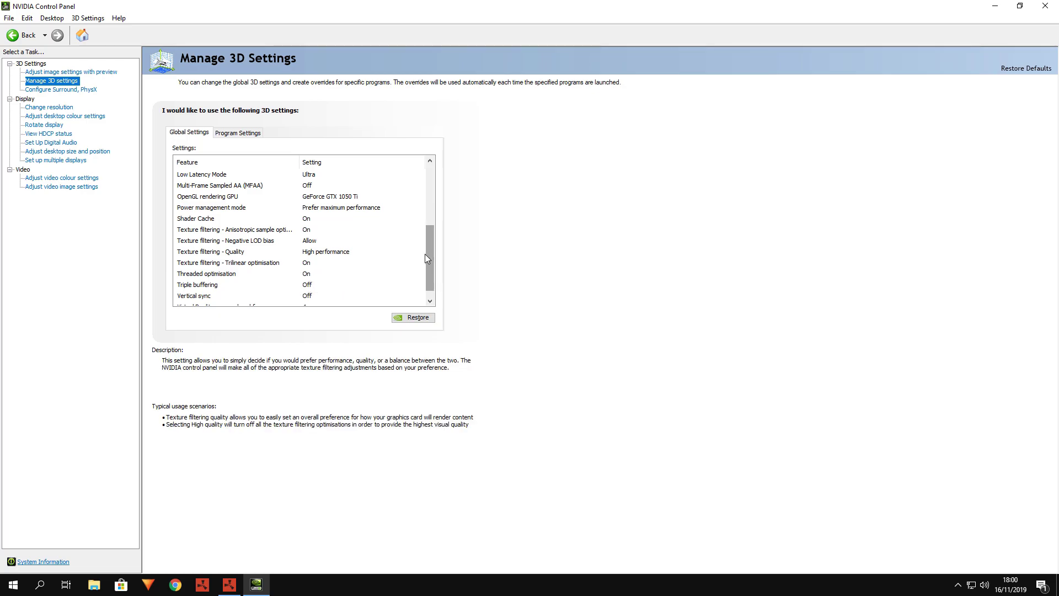
drag(431, 252, 430, 272)
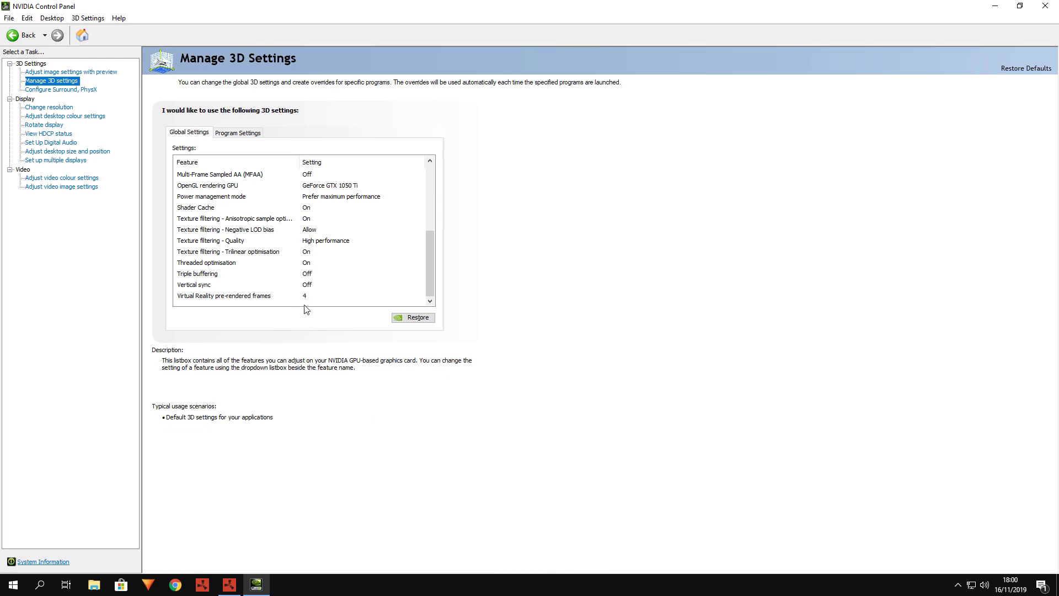
Leave Virtual Reality pre-rendered frames at 4 and close the NVIDIA Control Panel
click(307, 296)
click(306, 297)
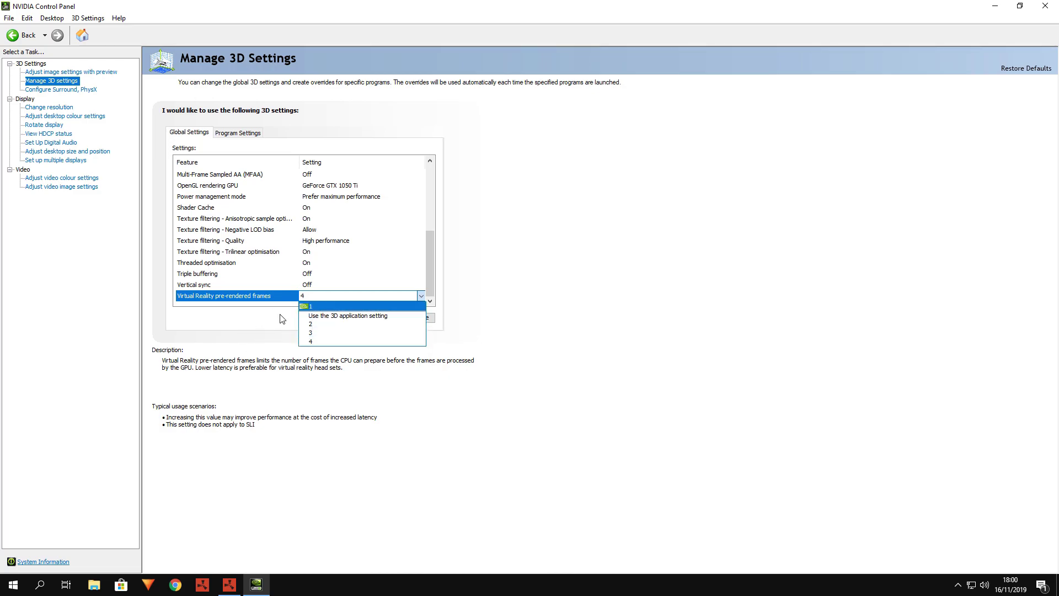
click(529, 283)
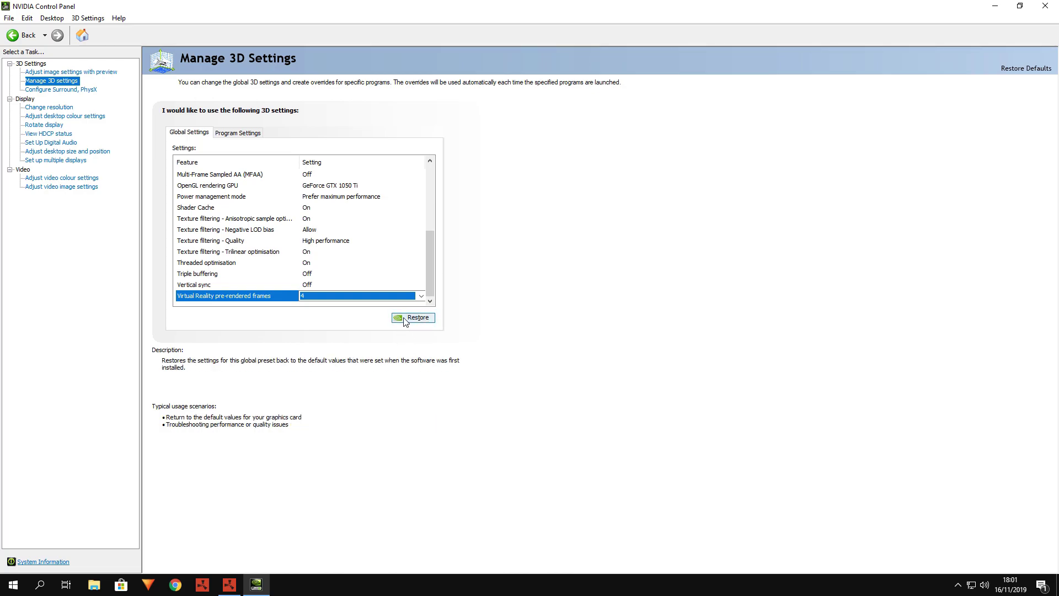
click(1045, 6)
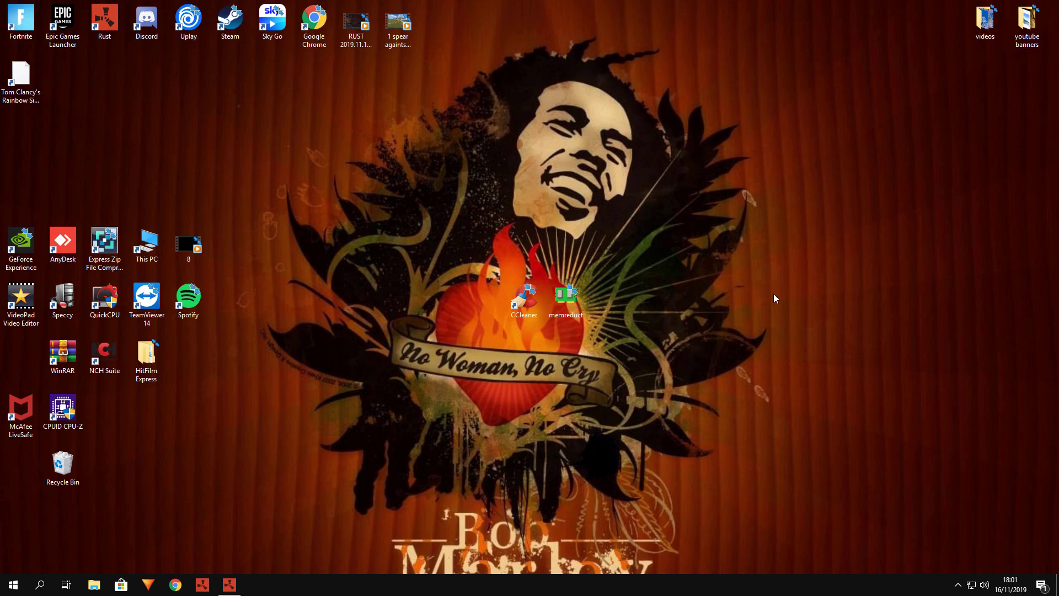
Drag the memreduct desktop shortcut below CCleaner and deselect it
drag(565, 301, 524, 359)
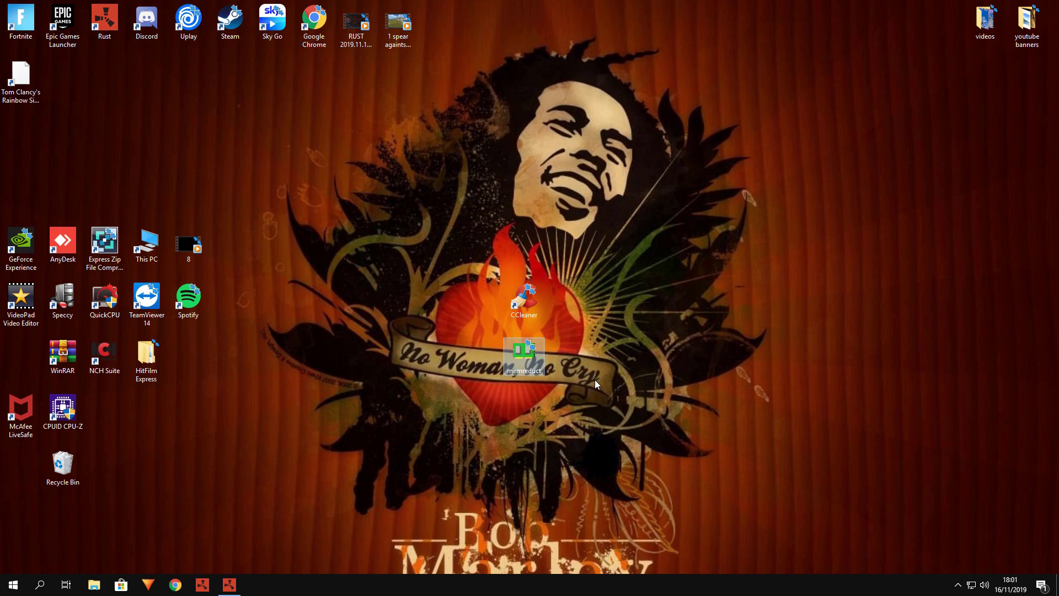
click(490, 349)
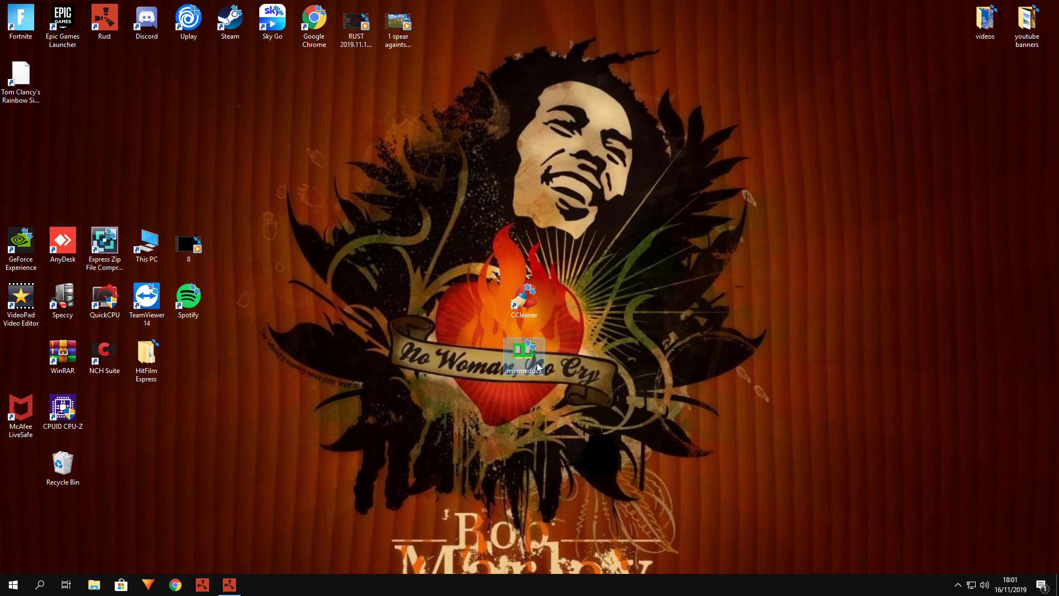
Launch Mem Reduct, run and confirm a memory clean, then close its window
double_click(537, 362)
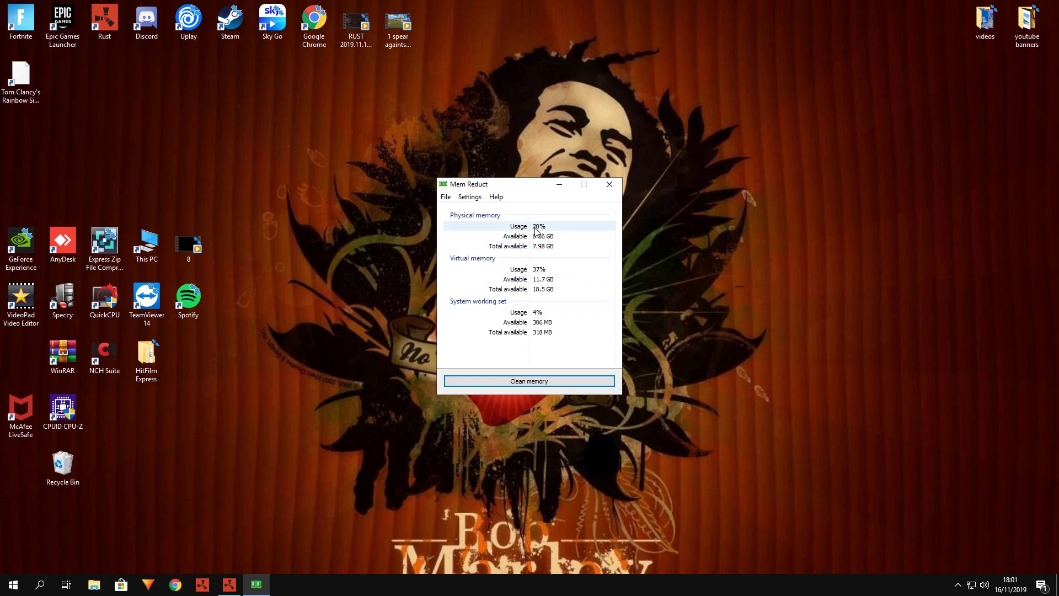
click(544, 380)
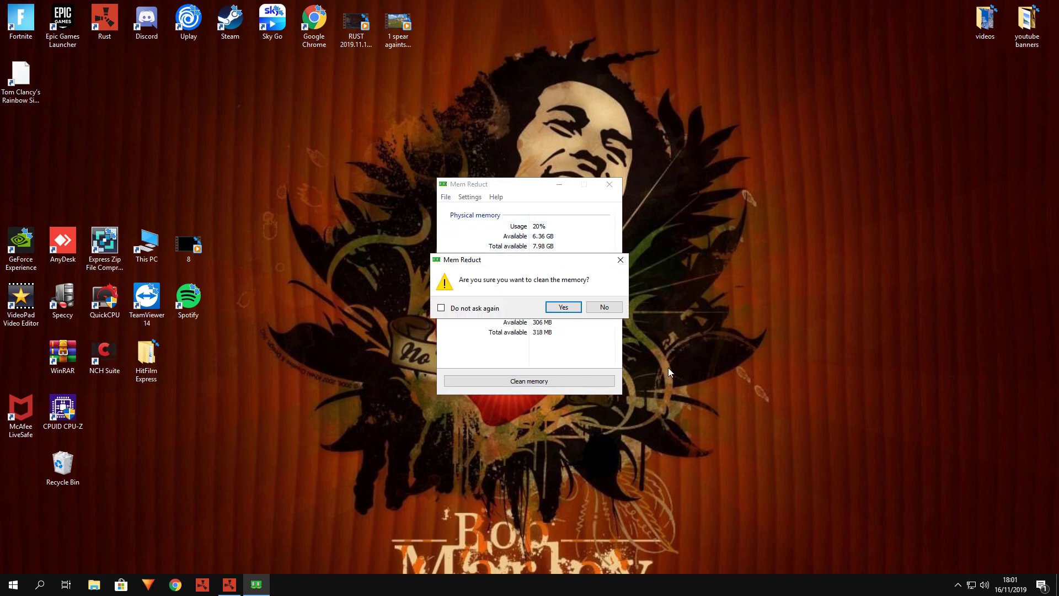
click(559, 307)
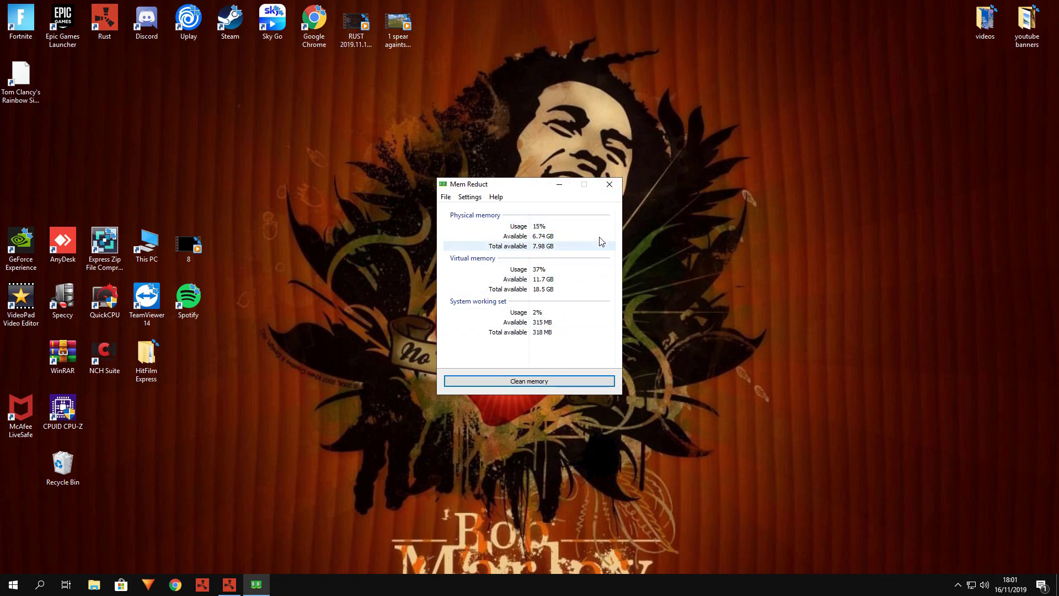
click(609, 187)
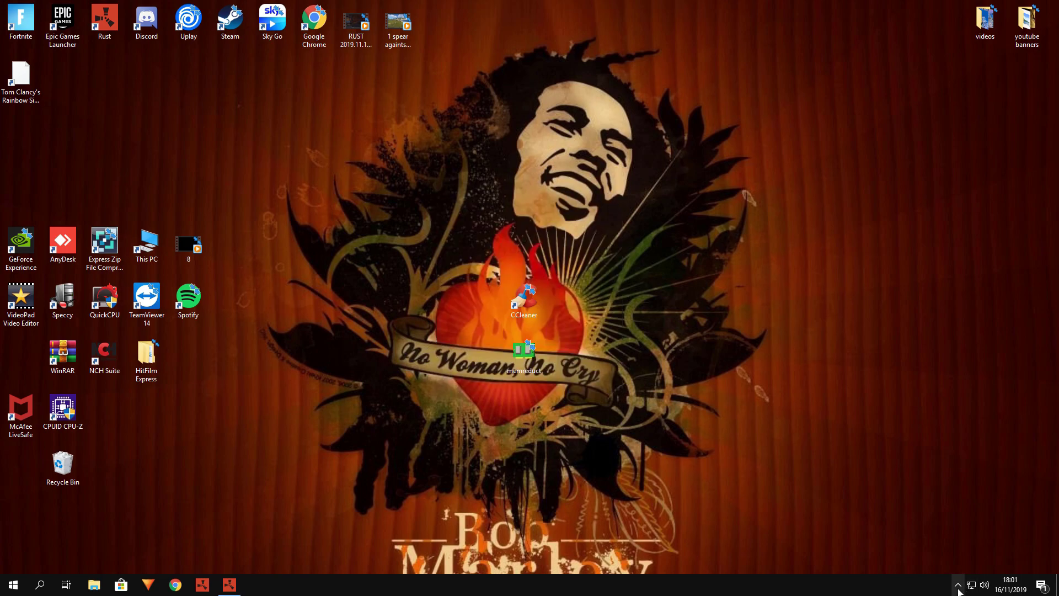
Reopen Mem Reduct from the notification area, view its quick actions, then close it
click(959, 583)
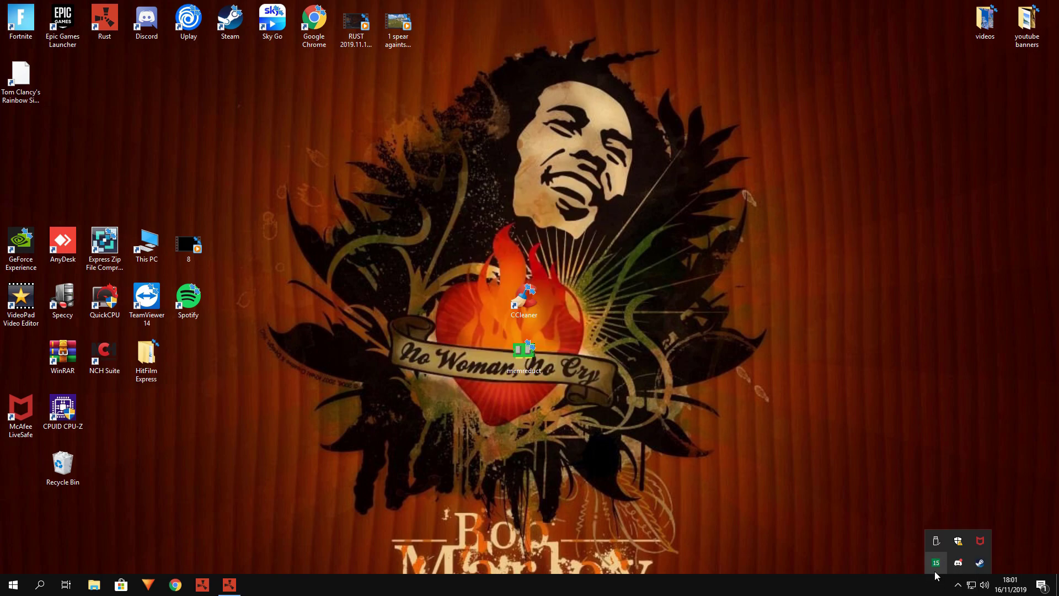
click(935, 566)
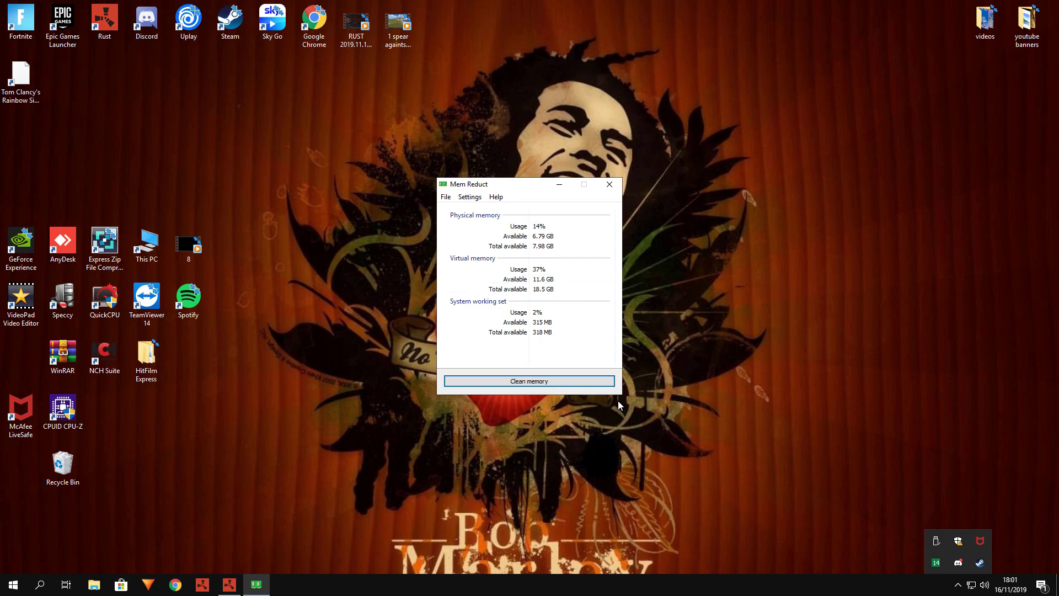
right_click(935, 558)
mouse_move(965, 486)
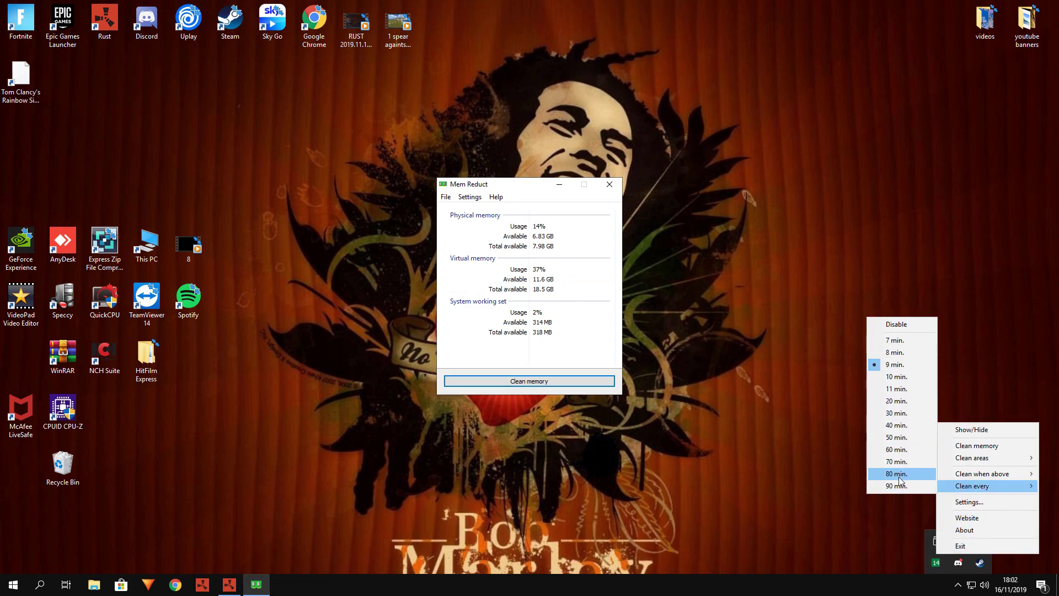
click(739, 341)
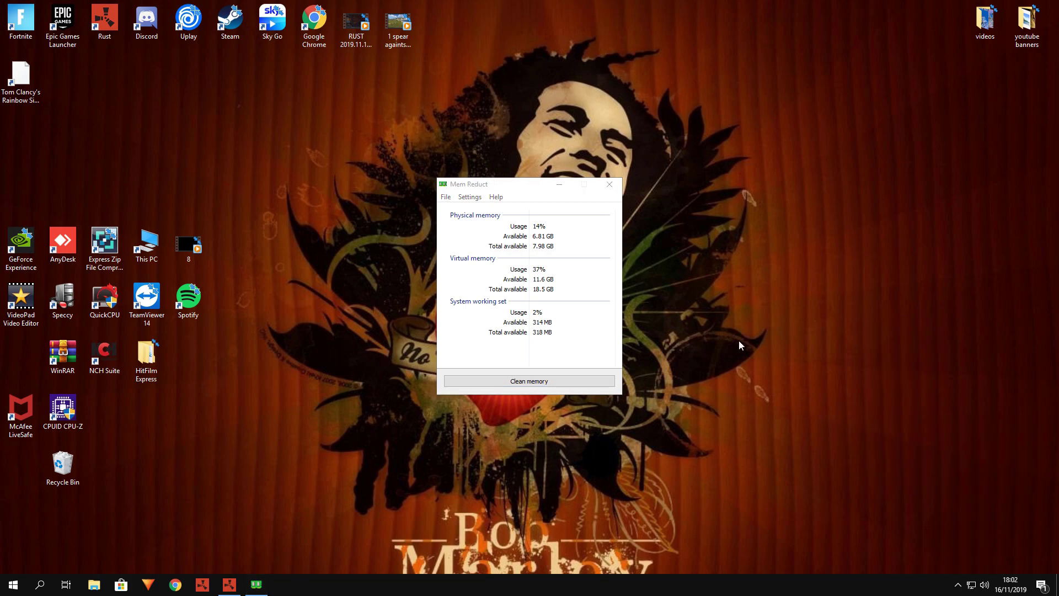
click(608, 185)
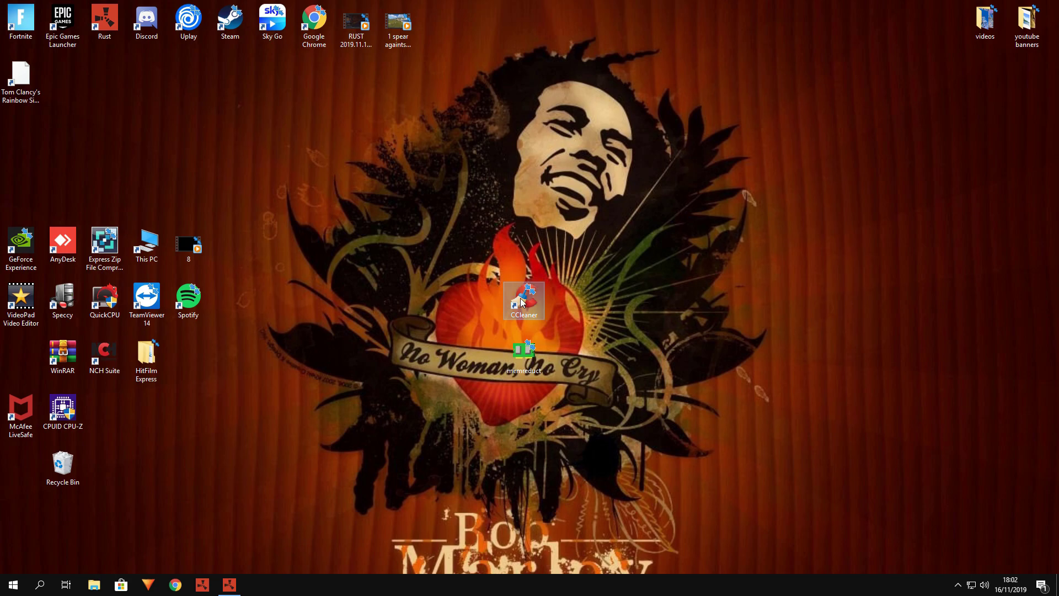
Place the CCleaner shortcut beside the top of the flaming heart, then return to Rust
drag(544, 303, 610, 287)
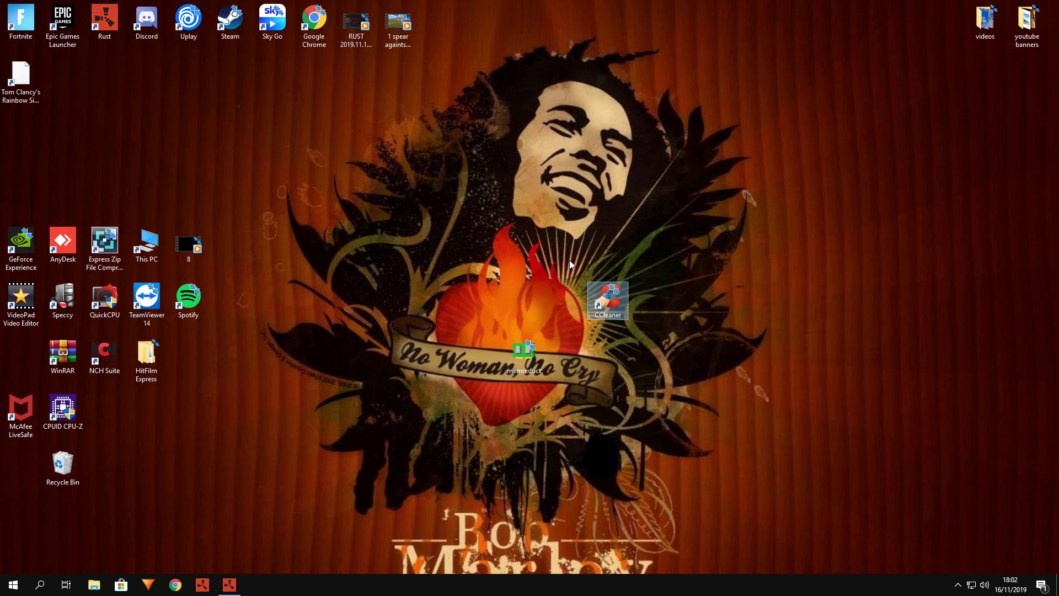
click(602, 295)
drag(603, 291, 478, 235)
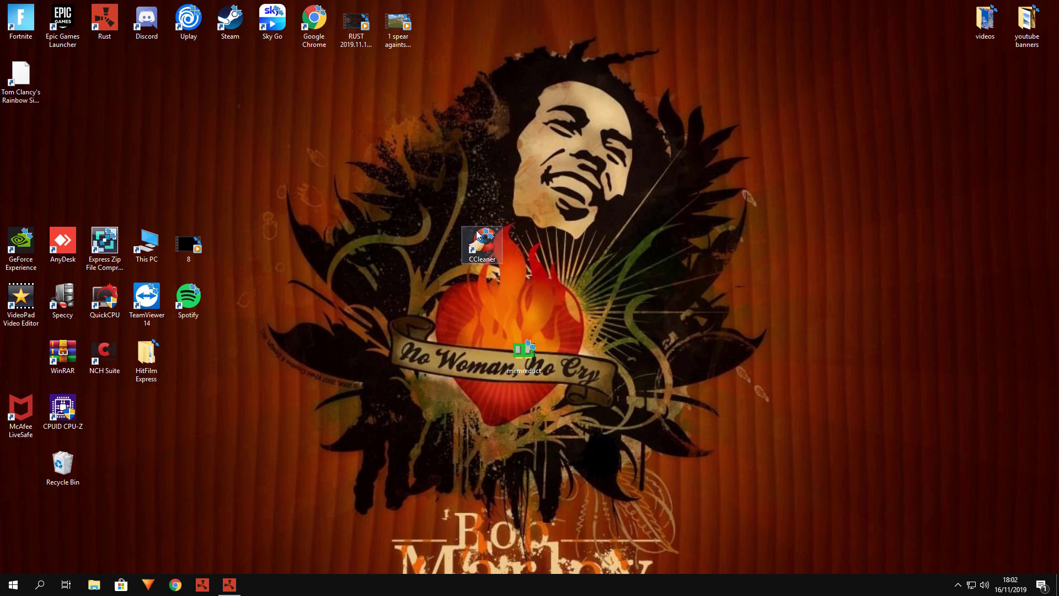
click(438, 312)
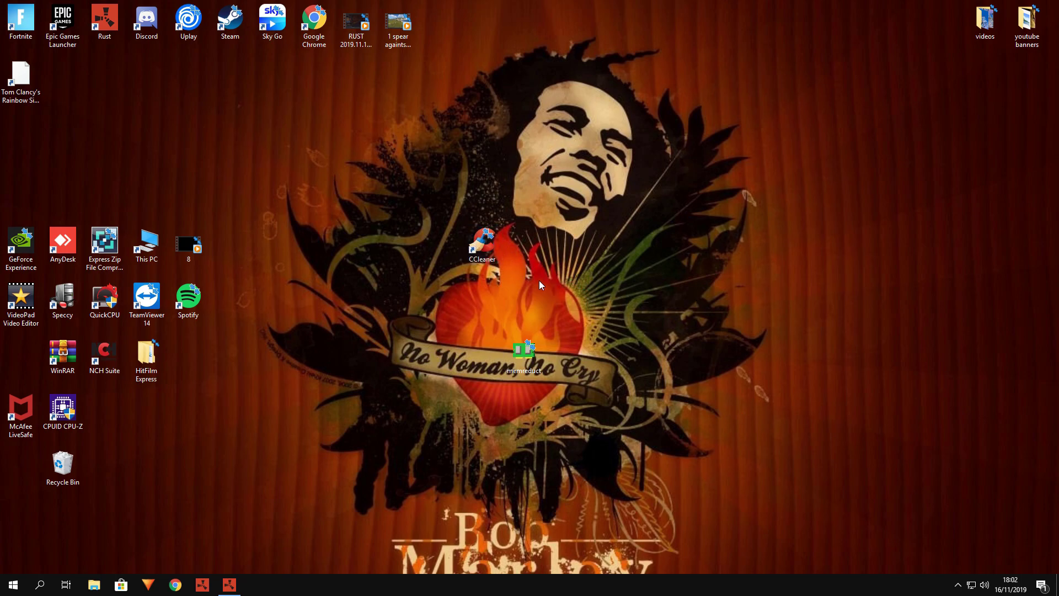
click(230, 584)
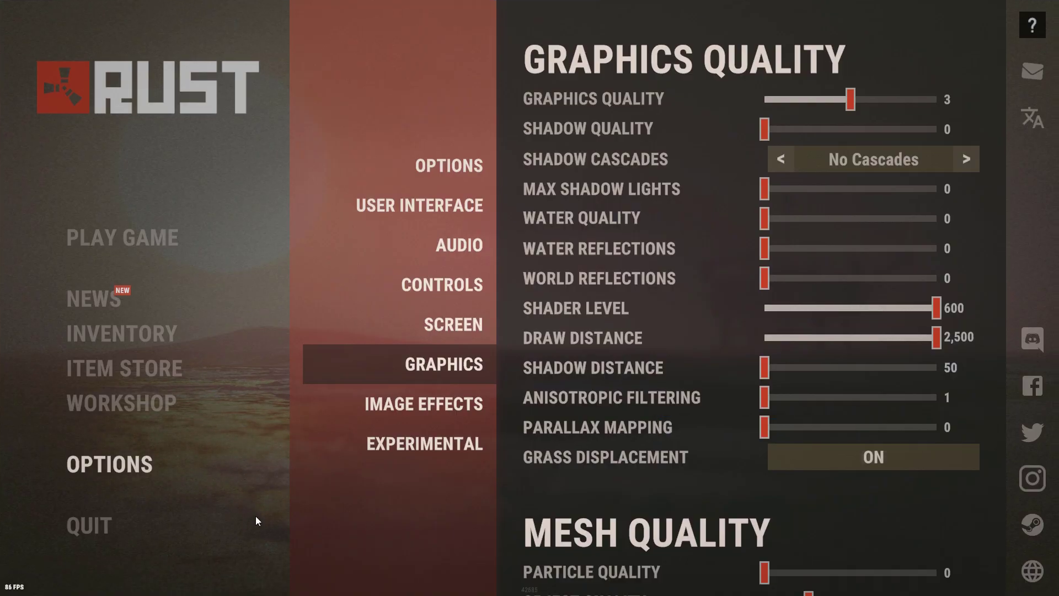
Show Rust's SCREEN options: 1920 x 1080, Exclusive mode, VSync off, 100 FPS limit
click(430, 337)
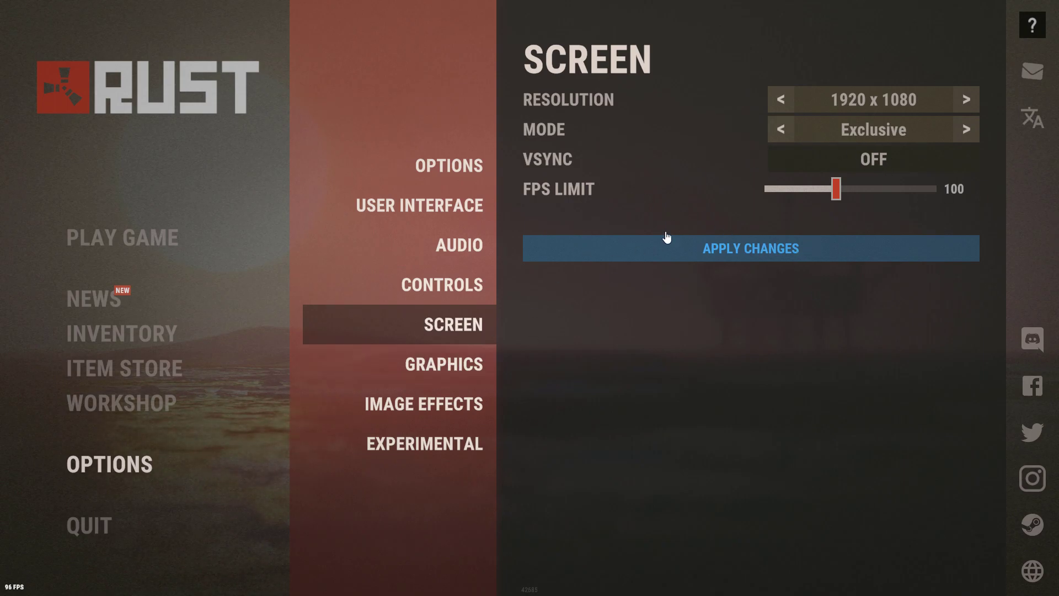
Switch back to Rust's GRAPHICS options, showing Shadow Quality 0 and Shadow Distance 50
click(451, 368)
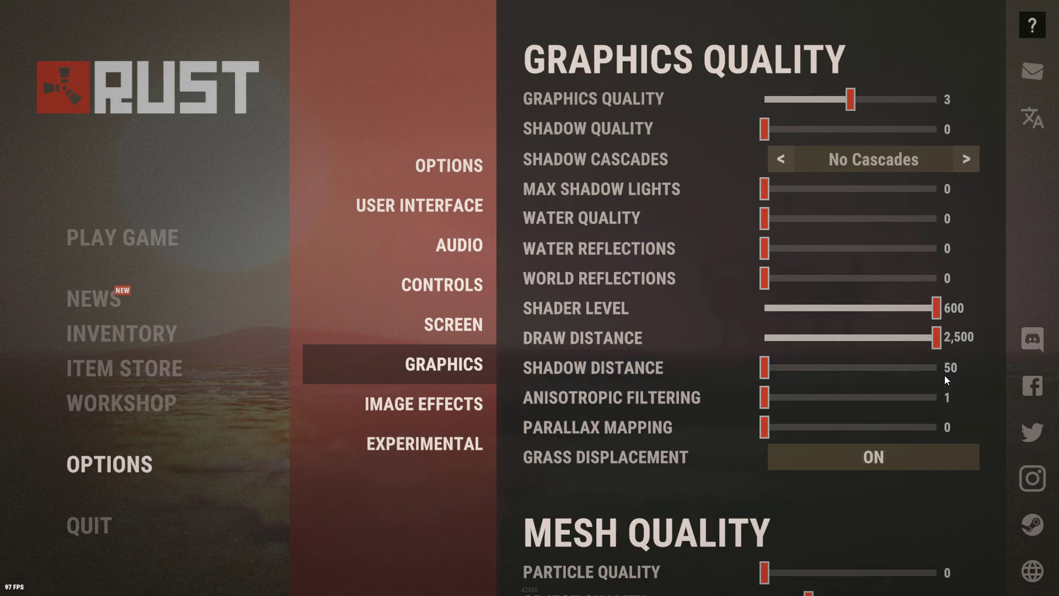
Review the graphics and mesh quality values, then go to Image Effects with FXAA anti-aliasing
mouse_move(684, 398)
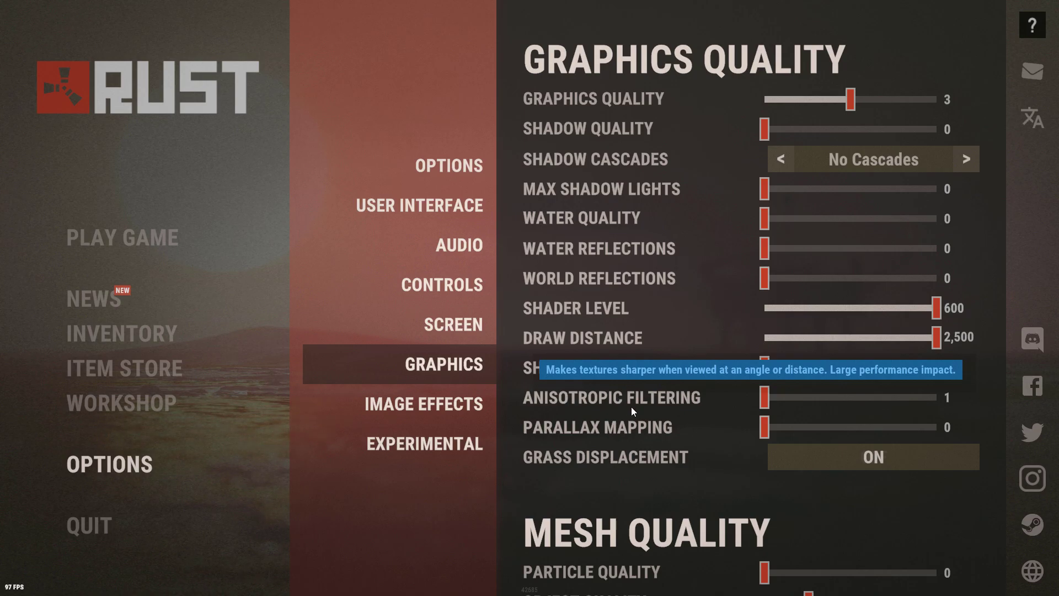
mouse_move(622, 433)
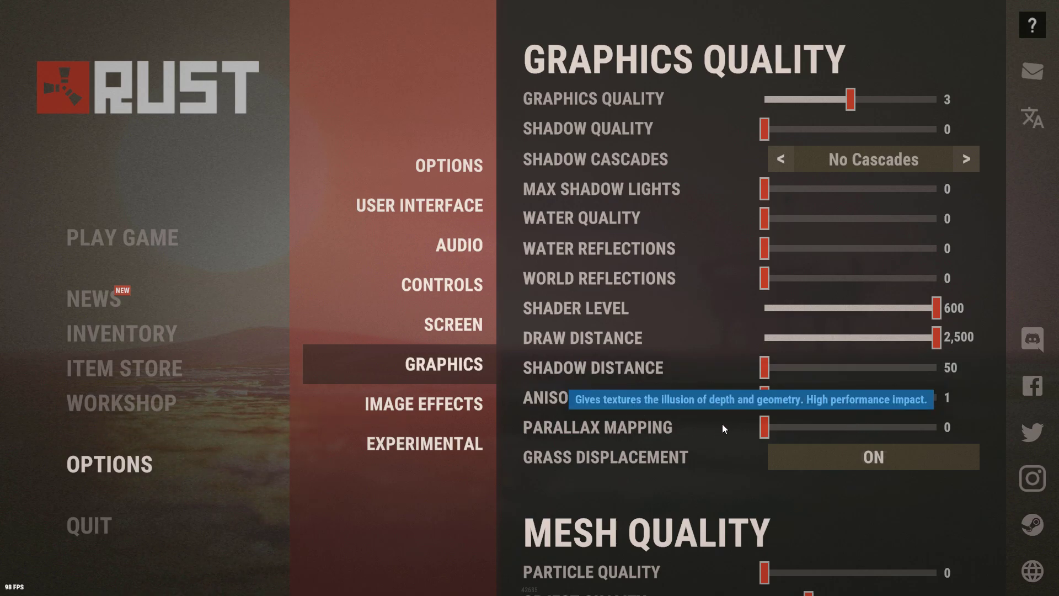
scroll(637, 403, down, 1)
mouse_move(747, 415)
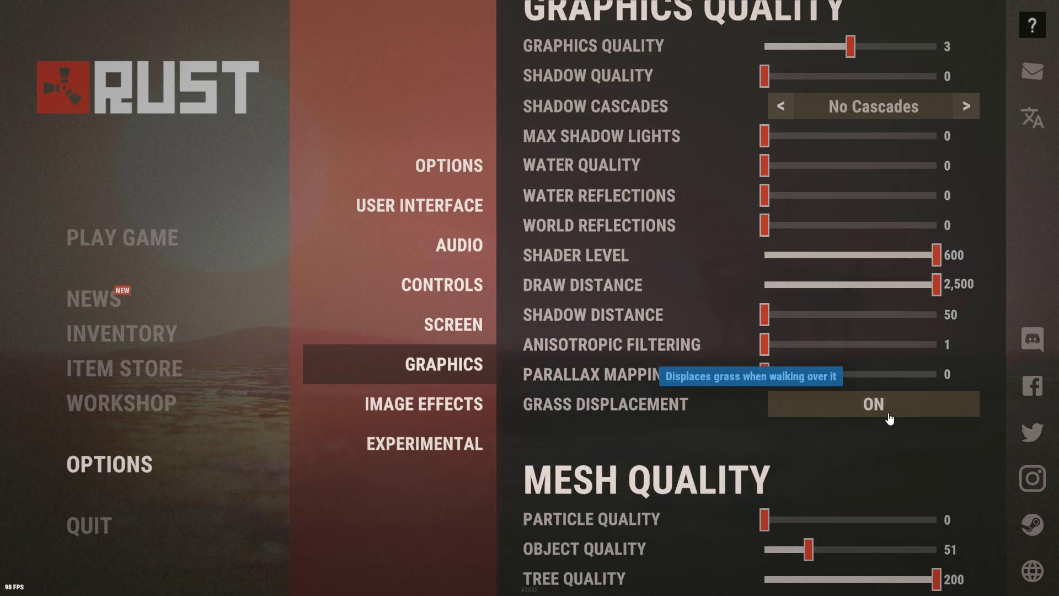
scroll(671, 404, down, 2)
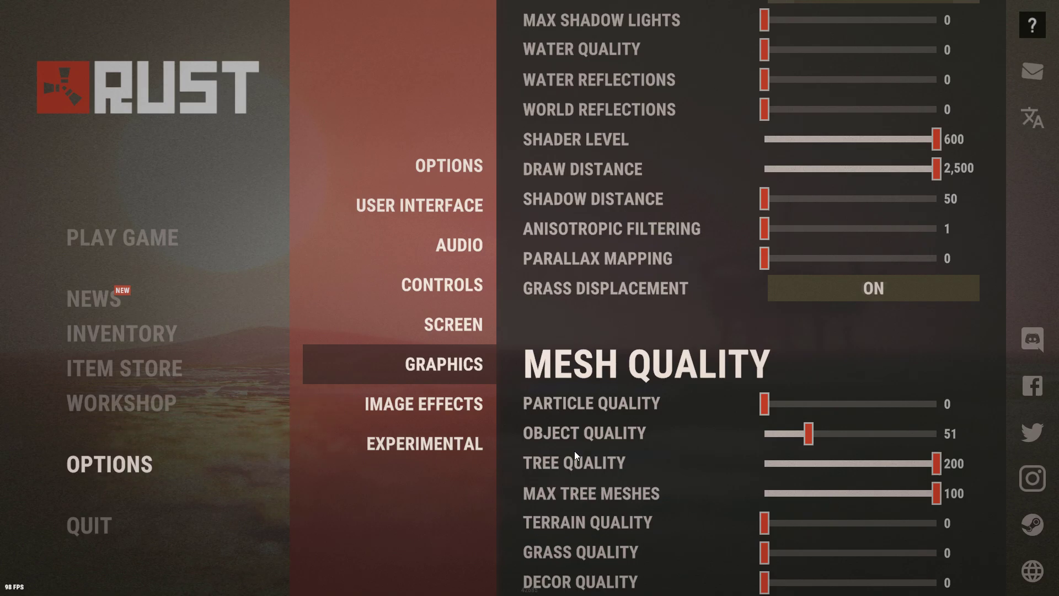
scroll(657, 446, up, 4)
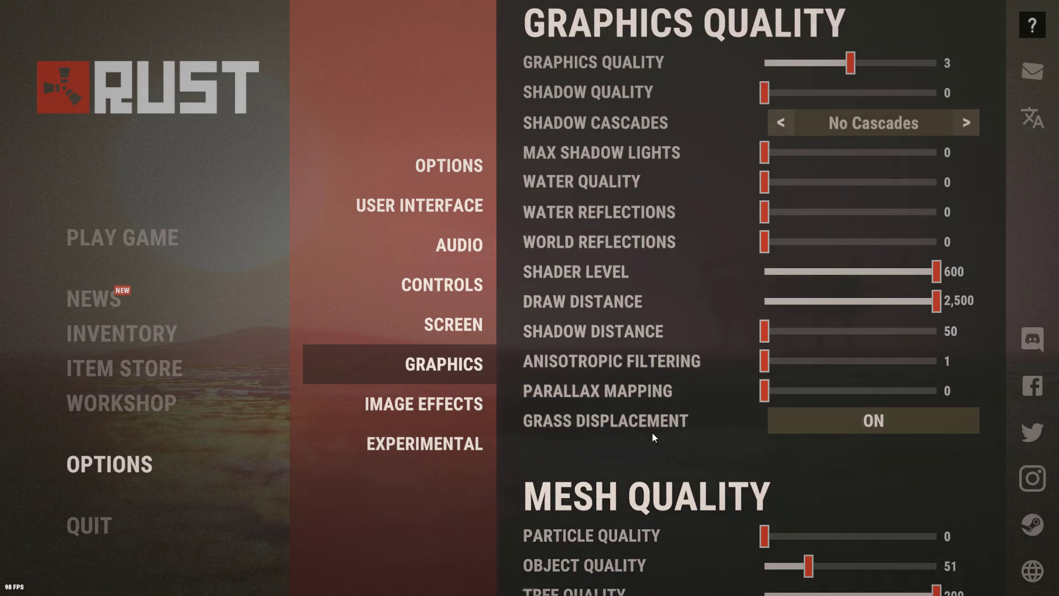
scroll(652, 436, up, 2)
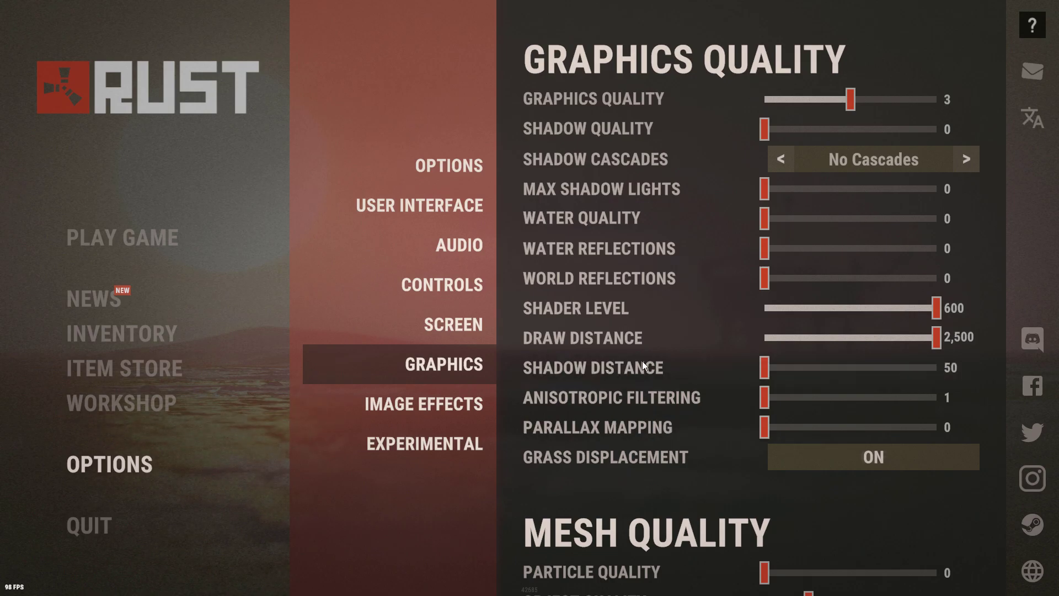
click(449, 420)
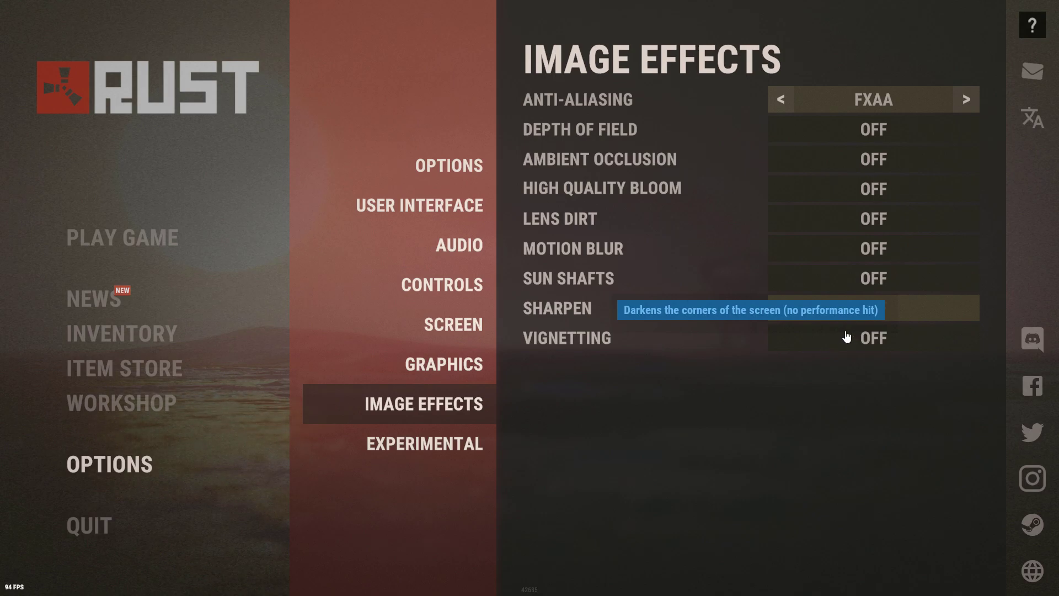
Check the EXPERIMENTAL page, then the general Options with Field of View 90 and Max Gibs 0
click(389, 441)
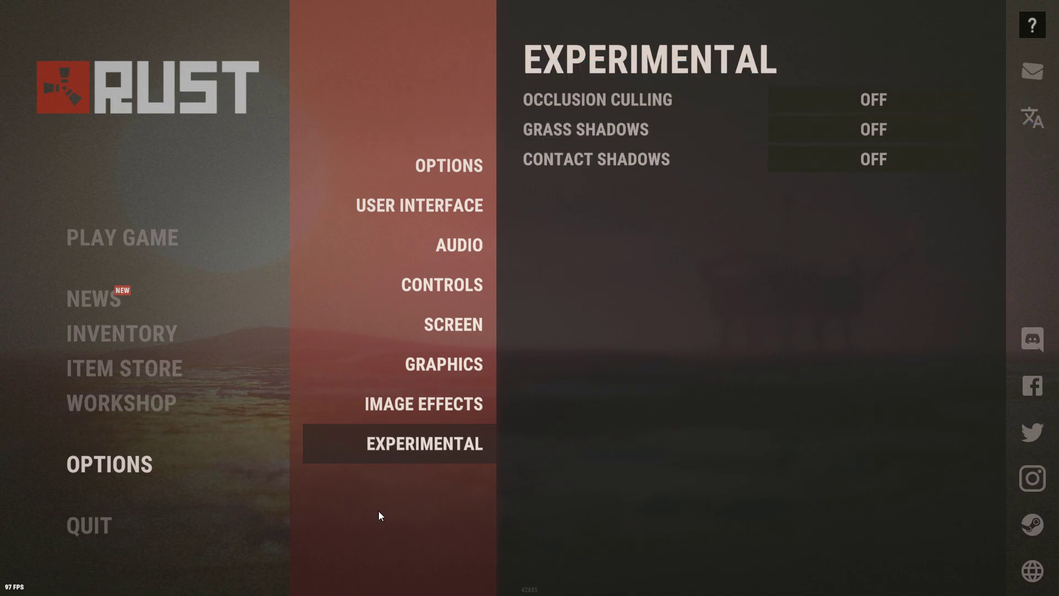
click(454, 171)
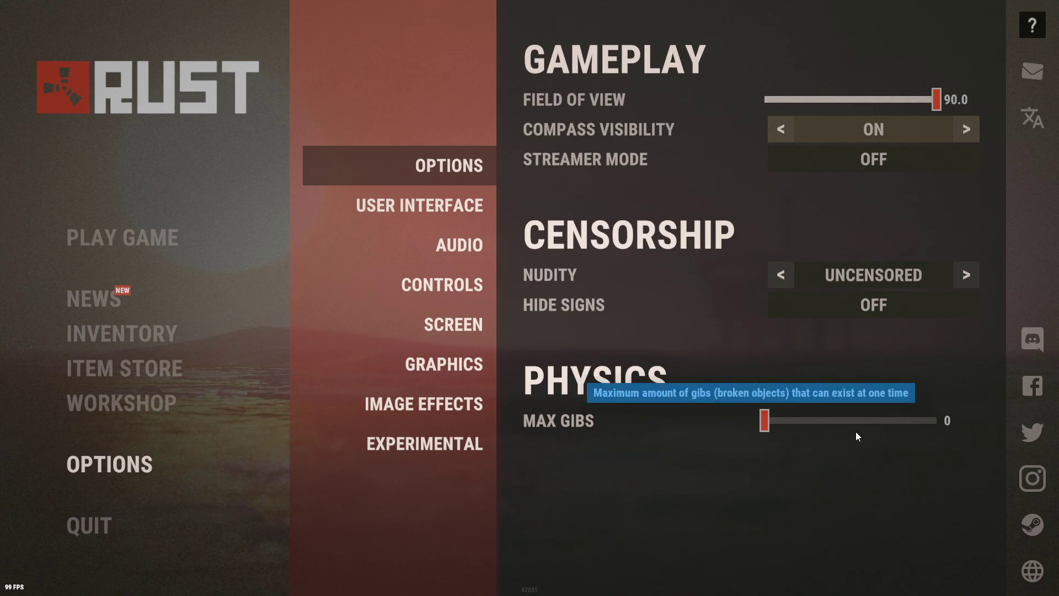
click(451, 216)
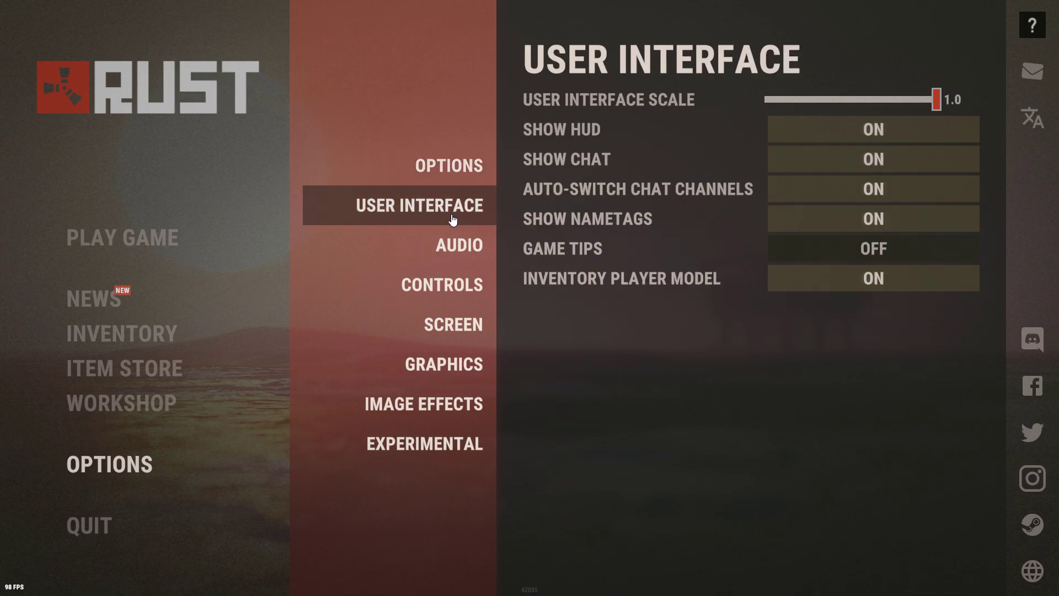
click(445, 241)
click(454, 218)
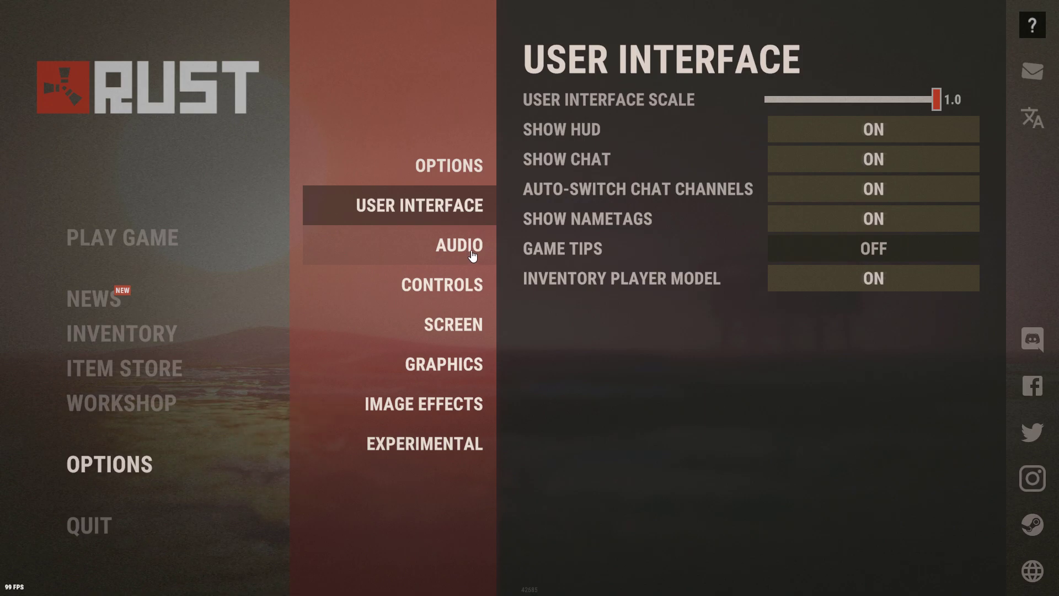
click(402, 237)
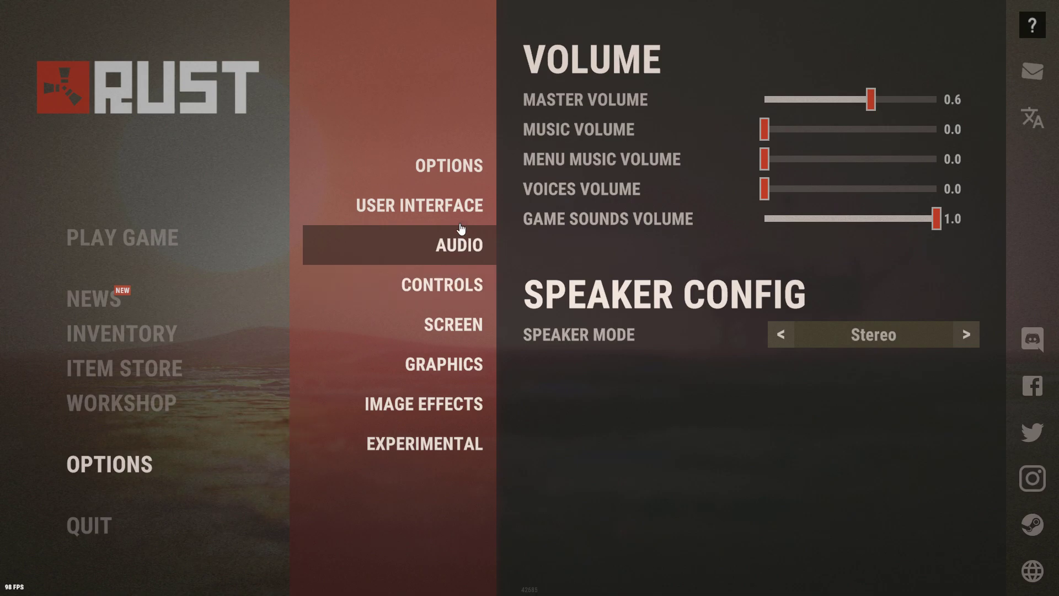
click(451, 179)
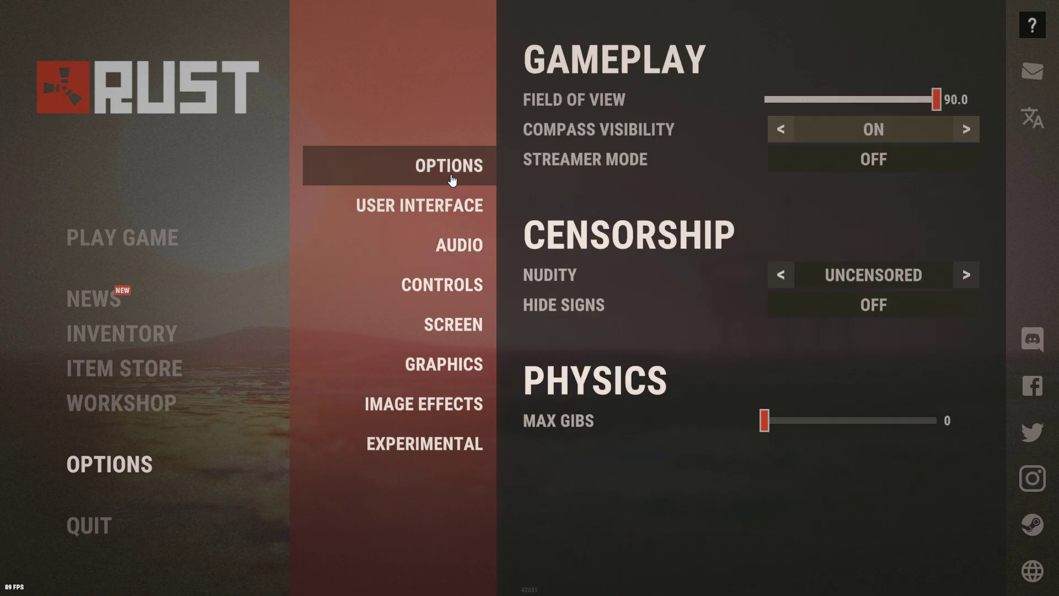